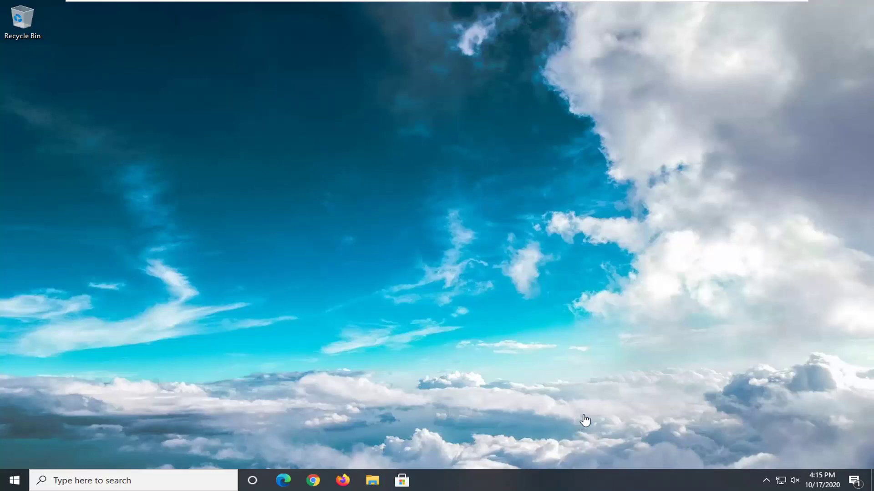
- Right-click the taskbar speaker icon to show the sound menu
right_click(794, 482)
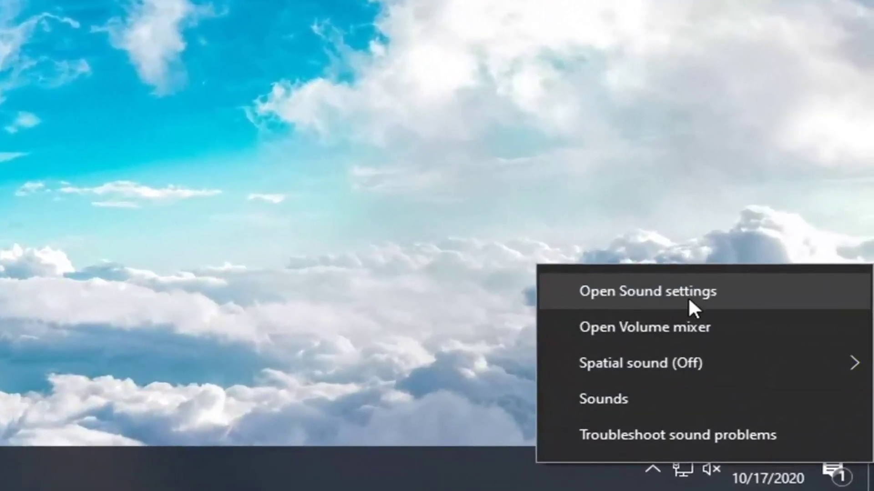
- Choose 'Open Sound settings' from the speaker menu to reach the Sound page
click(678, 292)
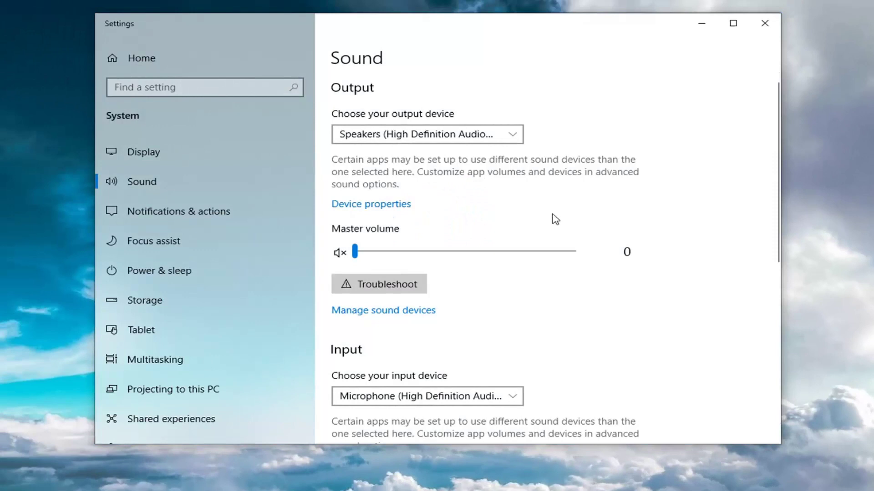
scroll(578, 240, down, 3)
scroll(516, 218, down, 2)
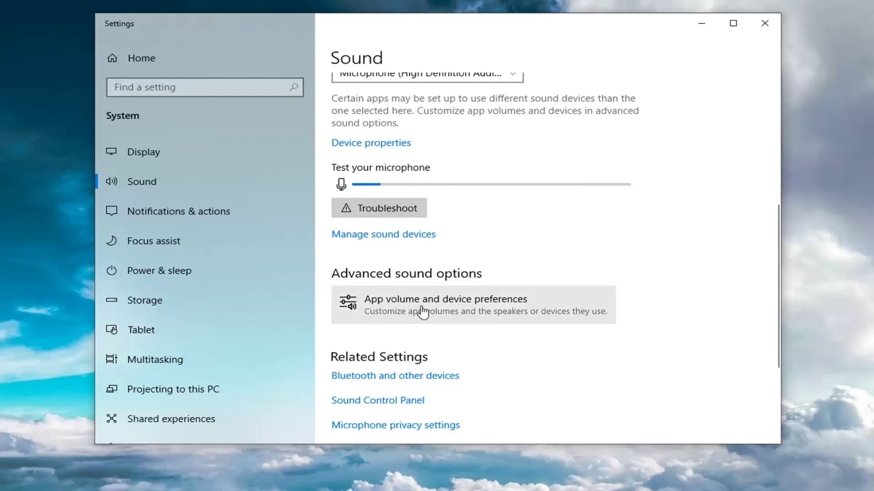
- Open App volume and device preferences, nudging master volume and returning it to 0
click(469, 304)
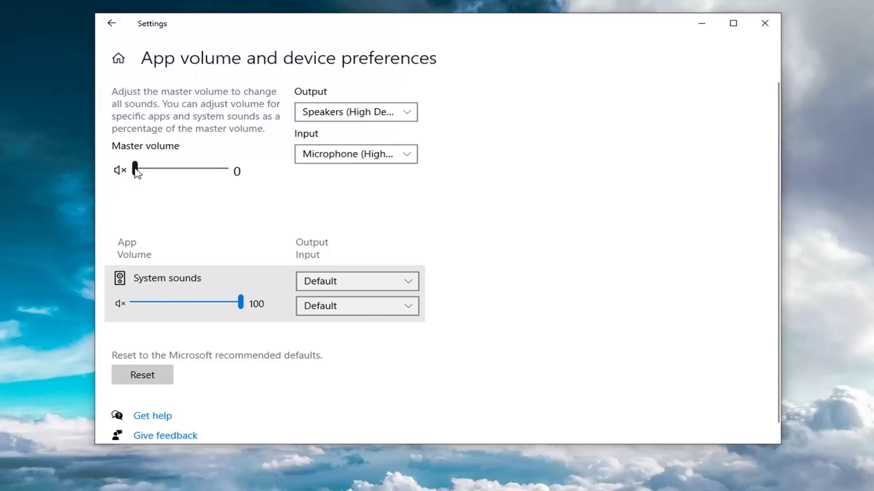
drag(136, 173, 137, 171)
key(Right)
key(Right)
key(Right)
key(Left)
key(Left)
key(Left)
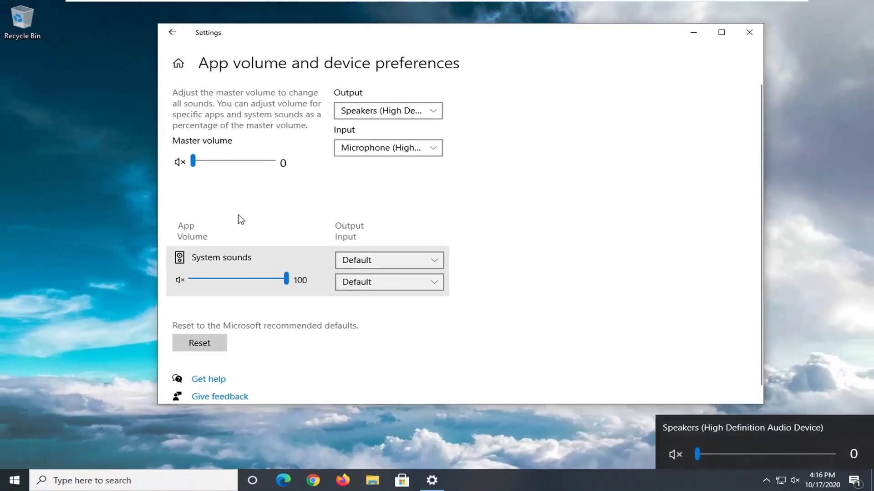
- Refocus the Settings window on the App volume and device preferences page
click(232, 224)
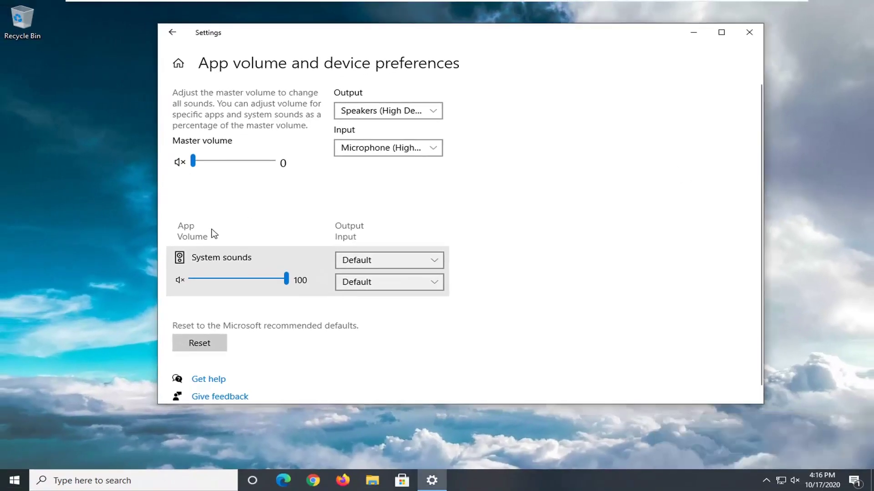
scroll(240, 209, down, 1)
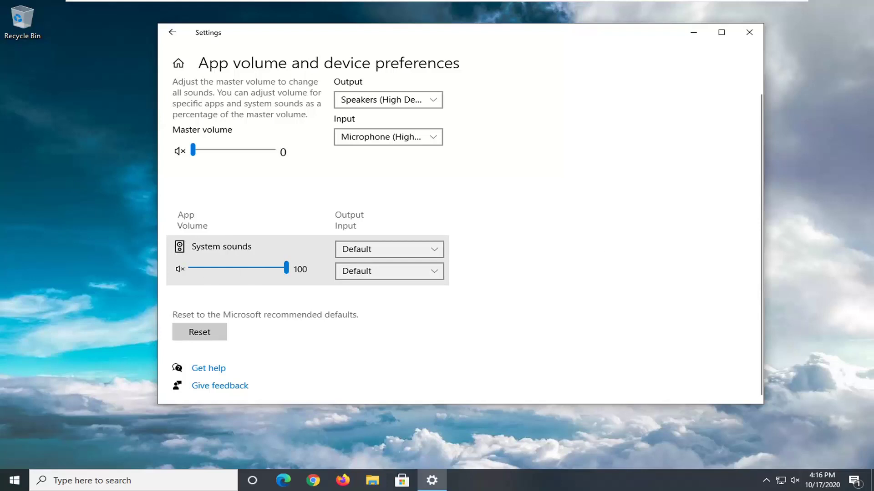
scroll(362, 200, up, 1)
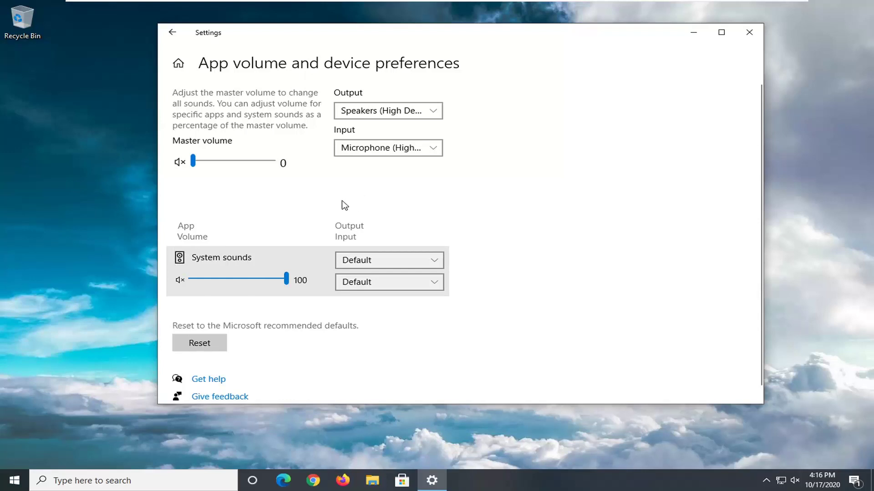
scroll(322, 205, down, 1)
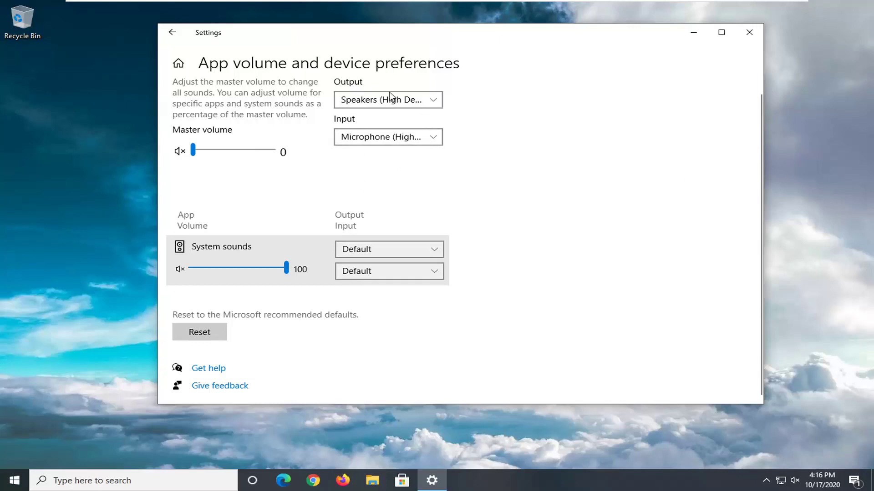
- Check the Output and Input dropdowns, keeping Speakers and Microphone, then close Settings
click(438, 103)
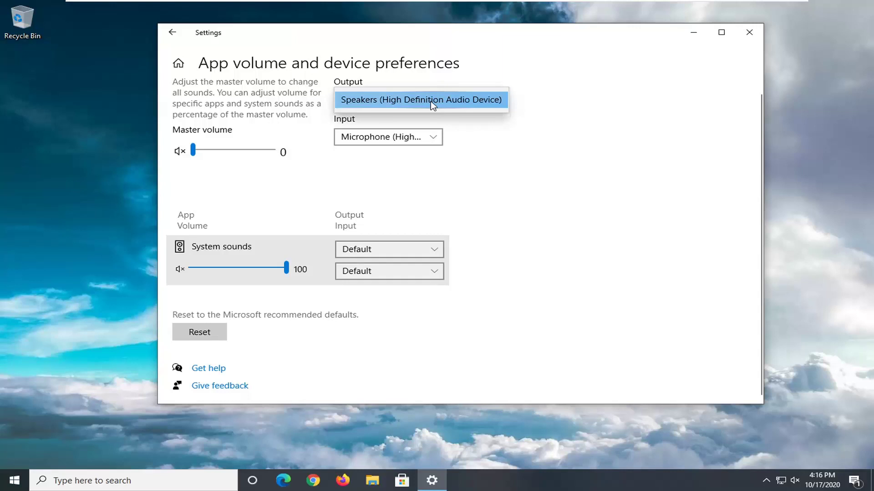
click(424, 140)
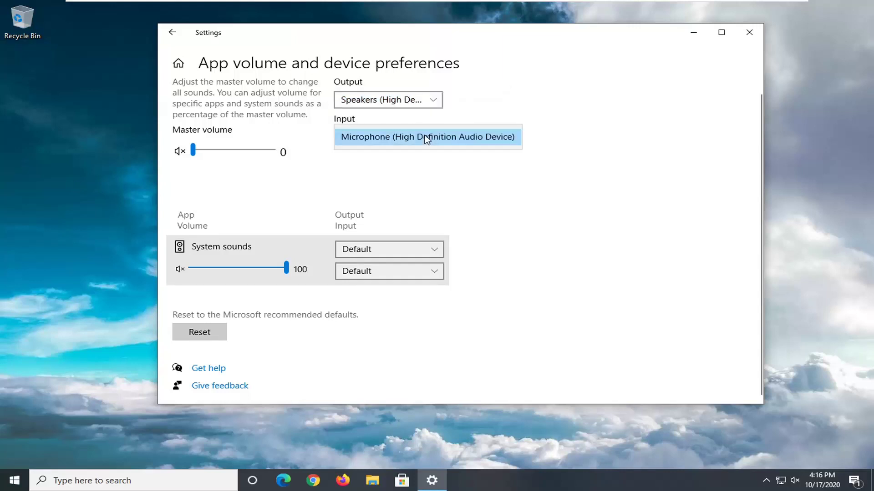
click(385, 119)
click(419, 102)
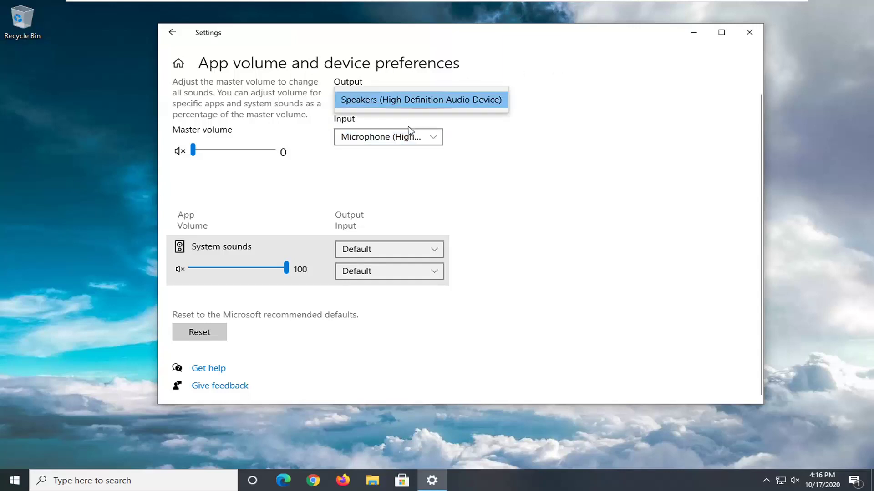
click(532, 137)
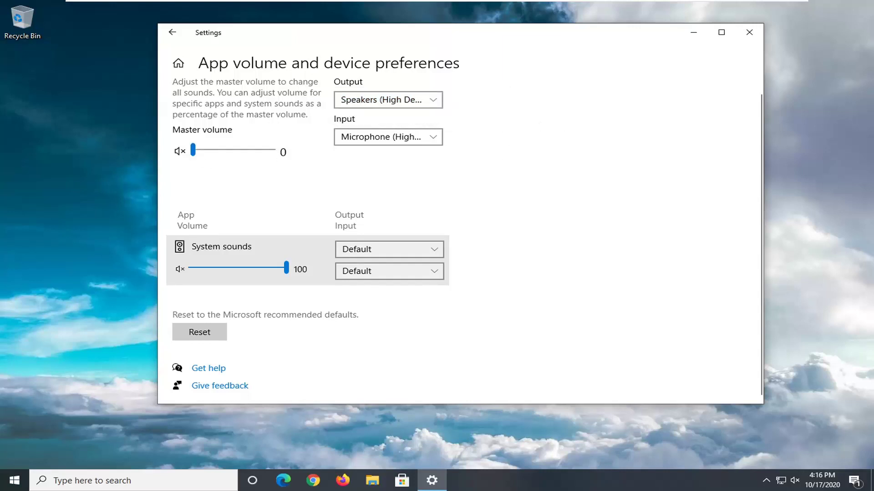
click(749, 32)
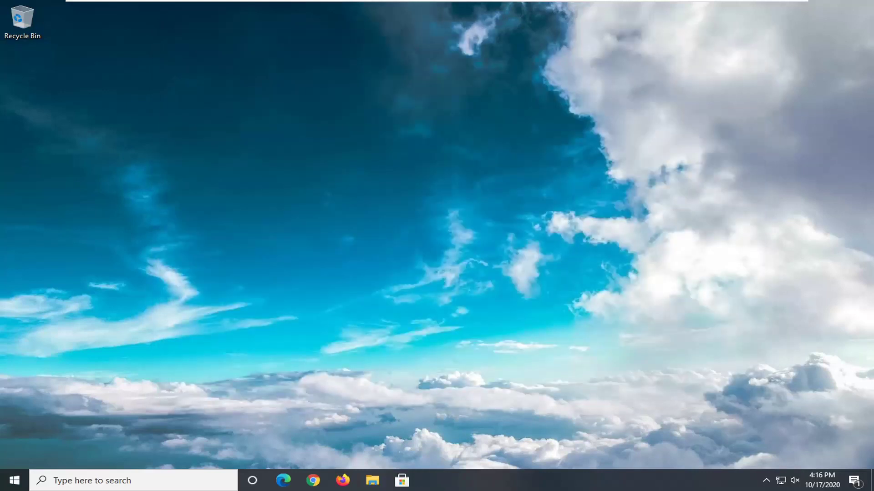